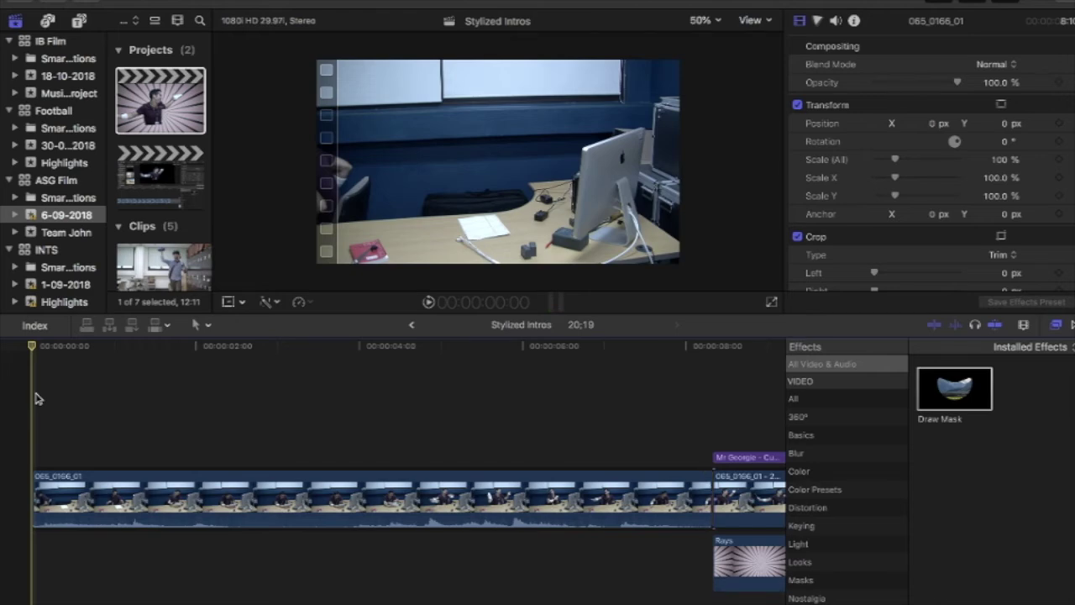
Step: Play the clip, then scrub back to 5:06, where the man flings his arms wide
key(space)
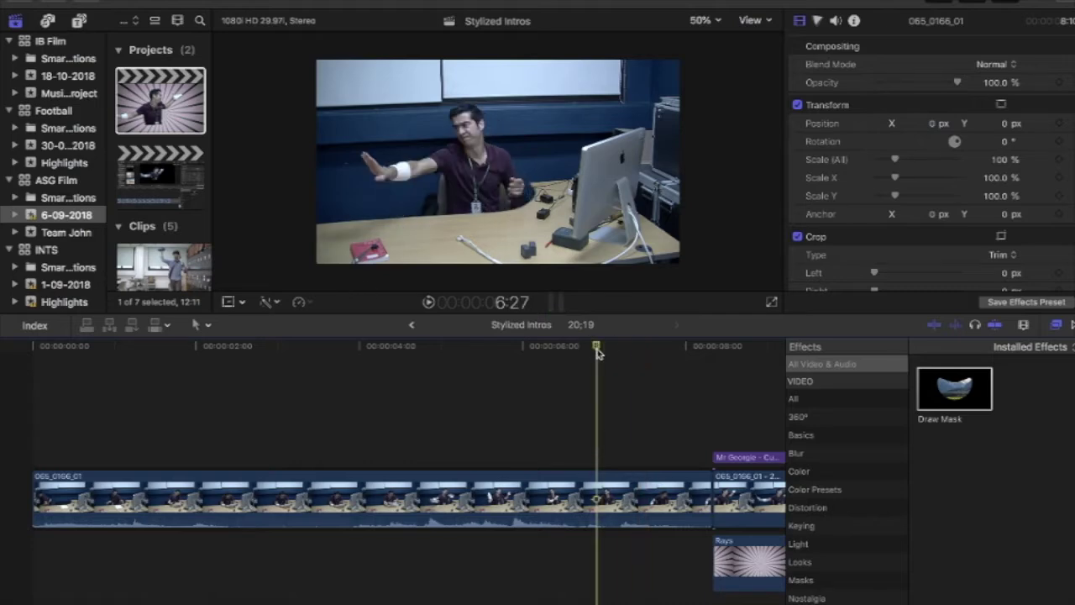
drag(597, 351, 459, 377)
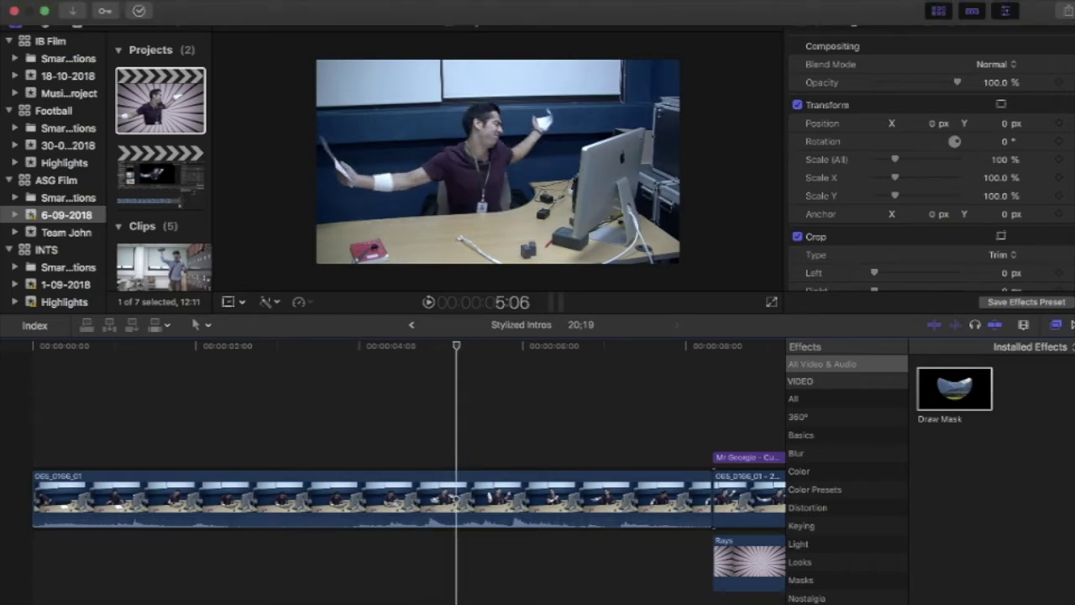
Step: Add a freeze frame at 5:06 via the Edit menu and zoom the timeline to show all clips
click(168, 0)
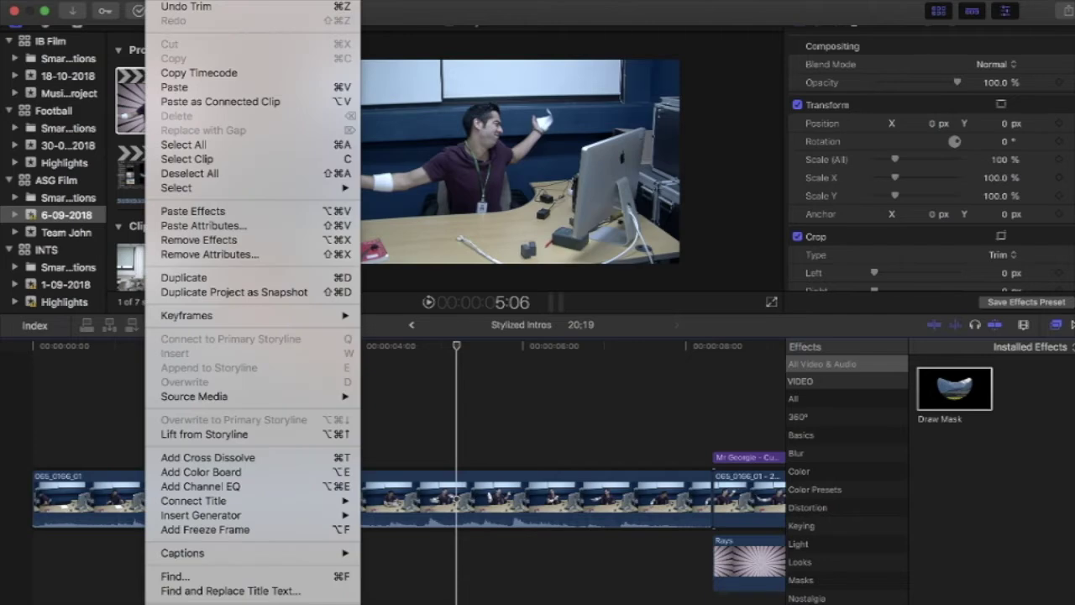
click(197, 530)
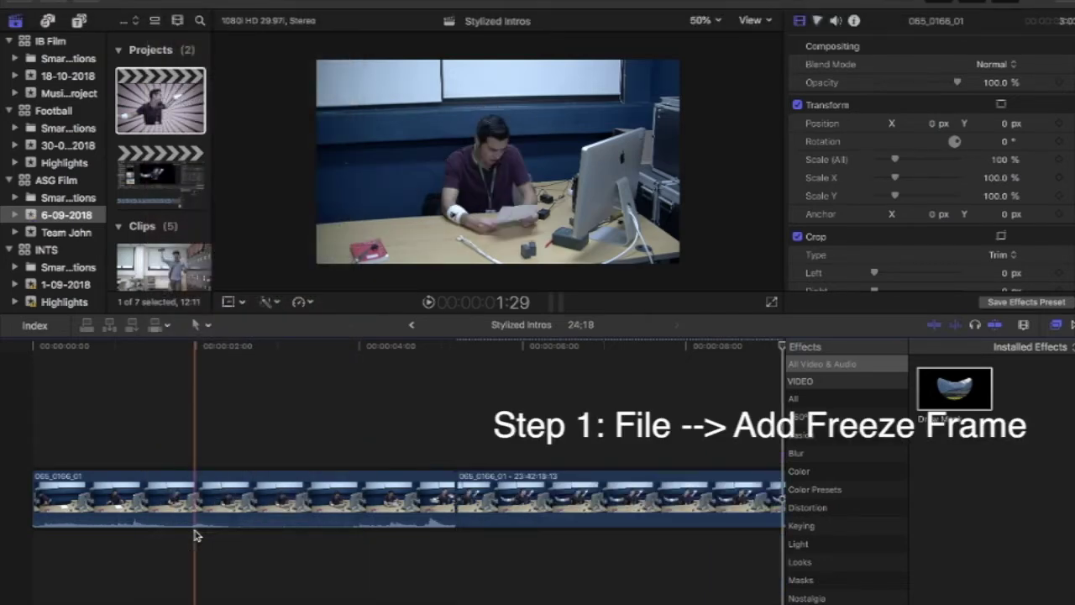
key(super+minus)
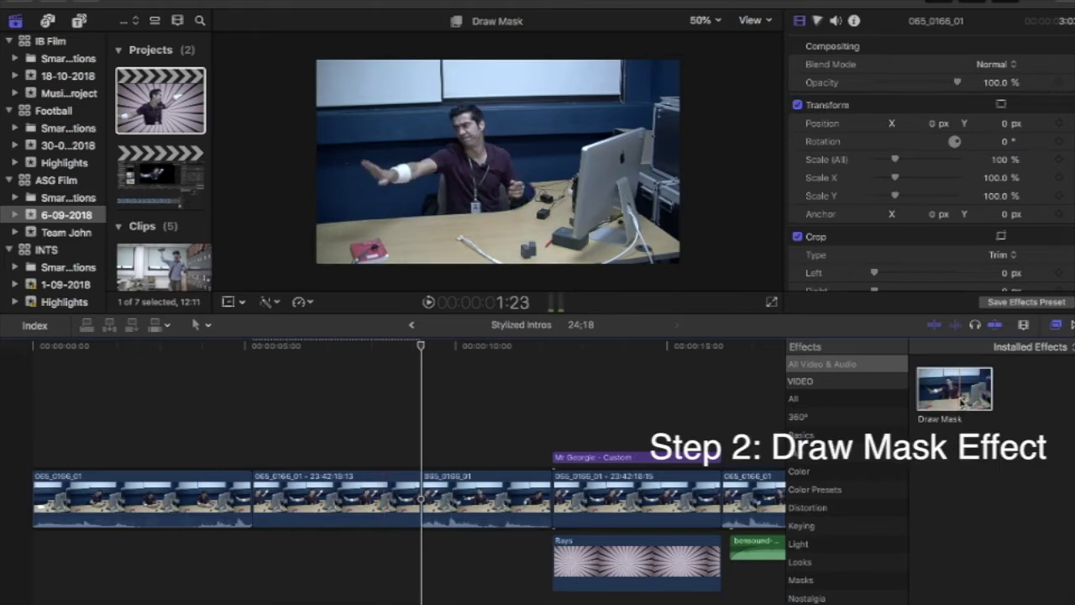
Step: Drop Draw Mask onto the freeze-frame clip and park the playhead on that clip
mouse_move(979, 399)
mouse_down()
mouse_move(823, 391)
mouse_move(538, 447)
mouse_move(356, 439)
mouse_move(311, 502)
mouse_move(324, 508)
mouse_up()
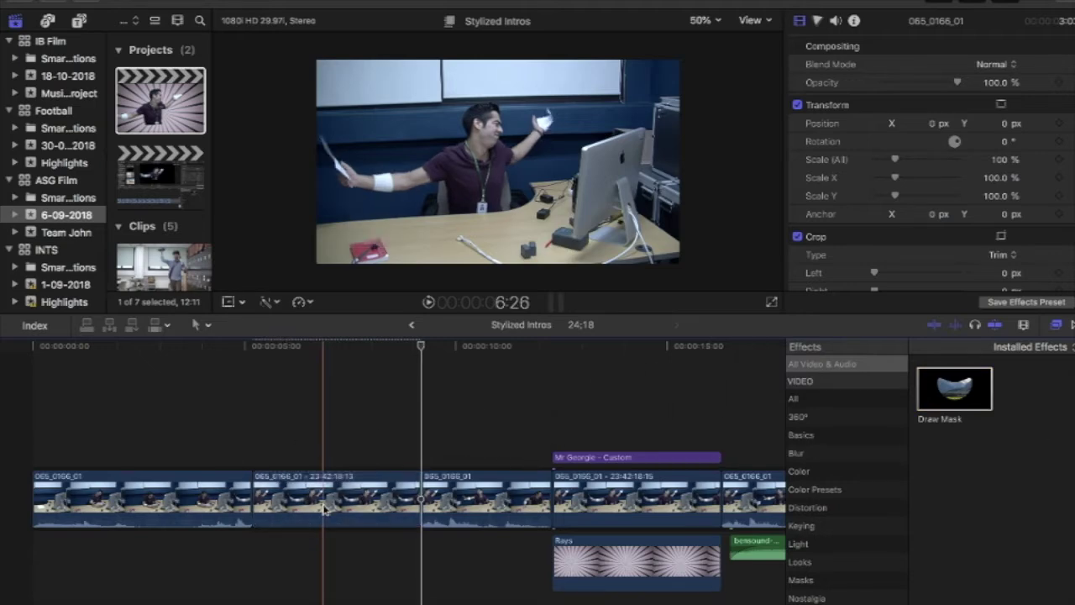
drag(344, 194, 399, 246)
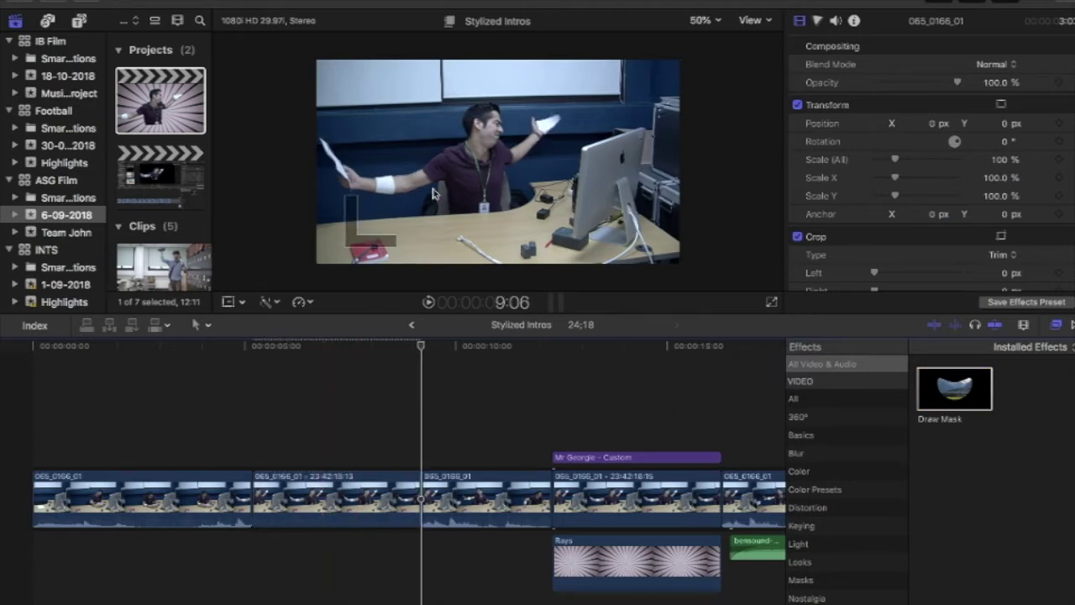
click(312, 393)
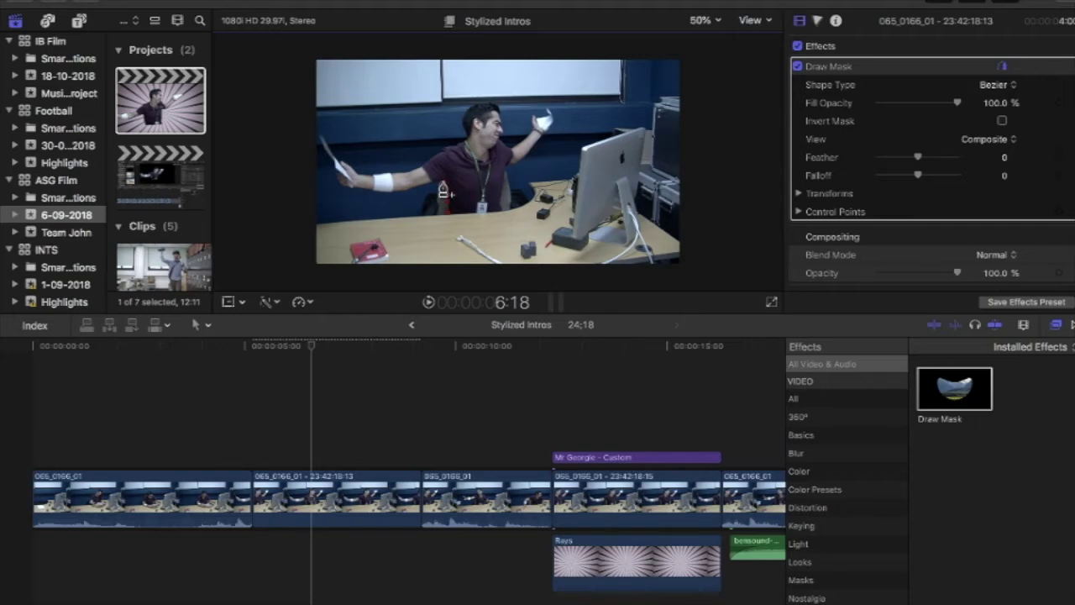
Step: Set the viewer magnification to 100% for precise tracing
click(718, 20)
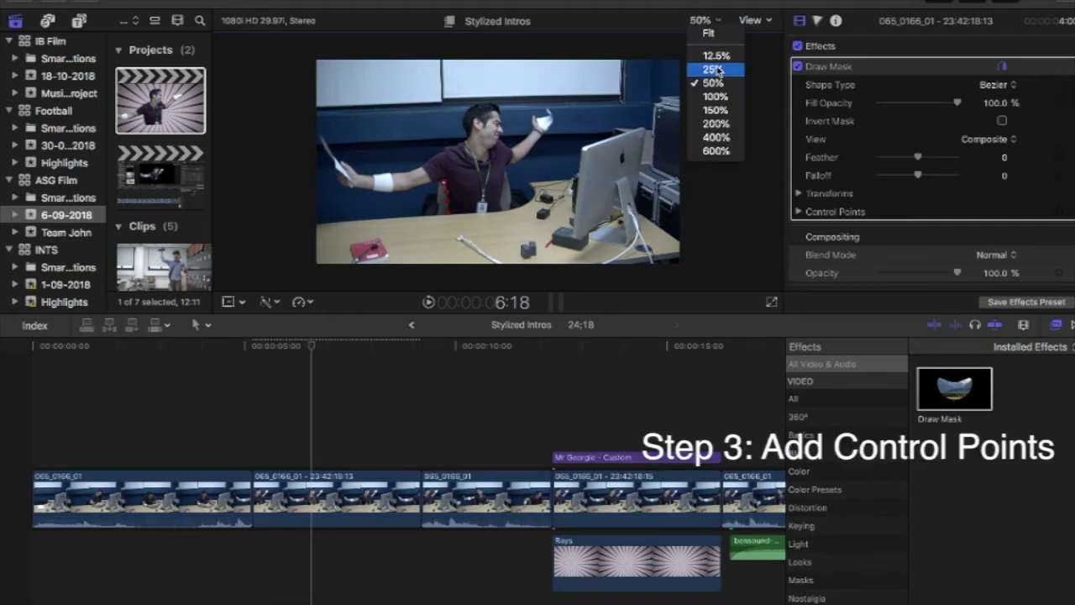
click(716, 97)
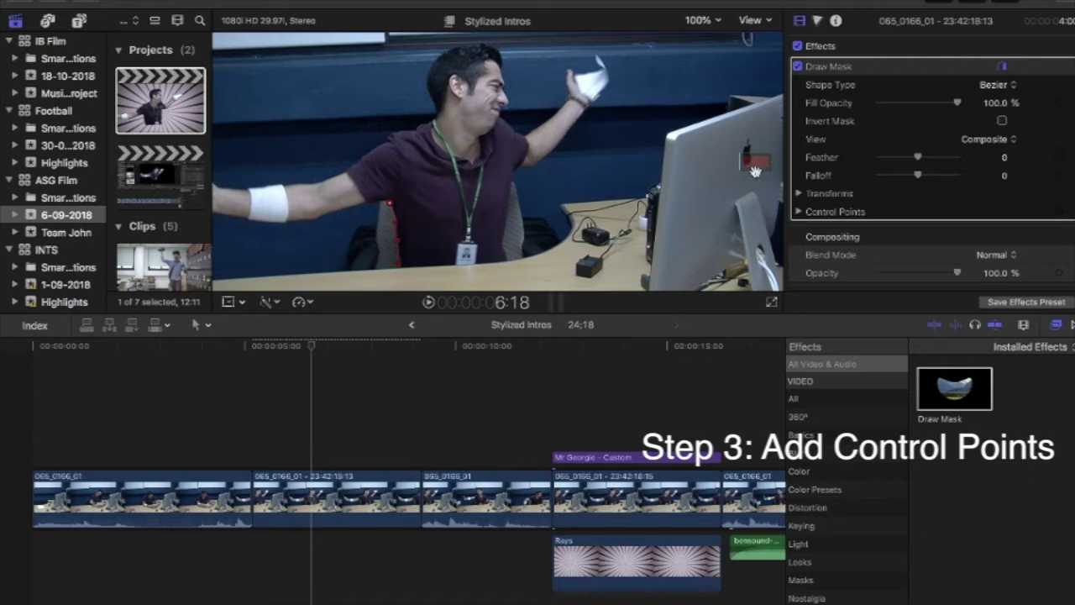
scroll(745, 165, down, 3)
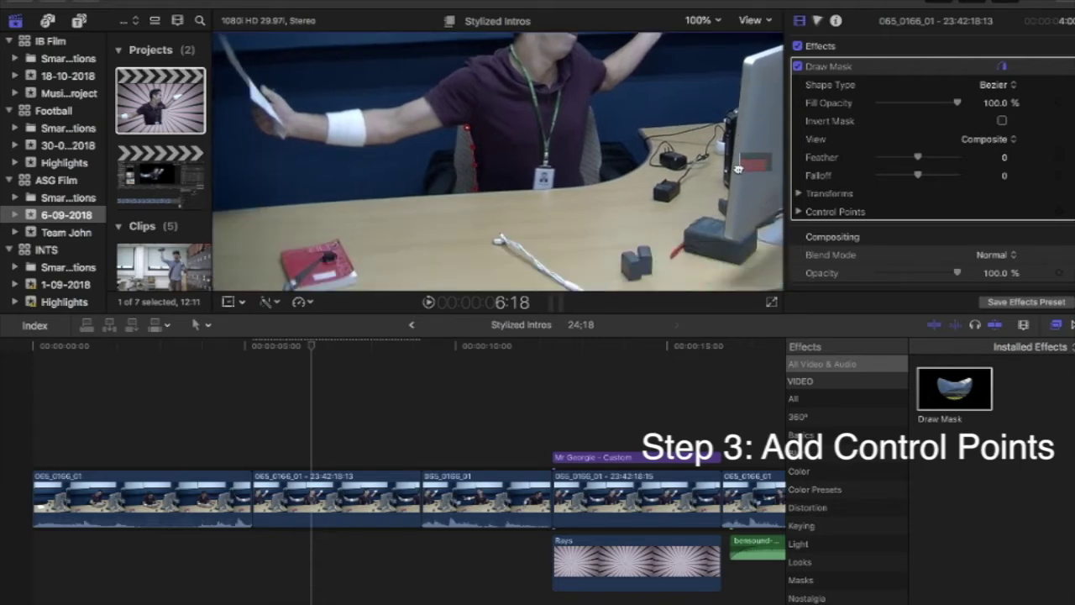
scroll(738, 168, up, 1)
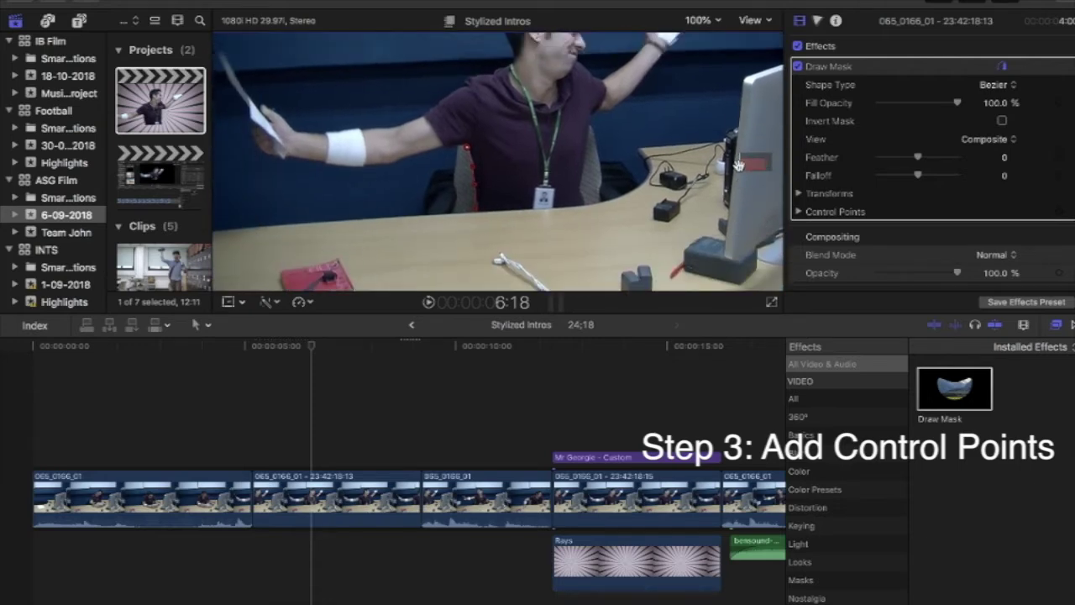
Step: Place mask points around the torso, left arm, wristband, outstretched hand and shoulder
click(409, 162)
click(310, 164)
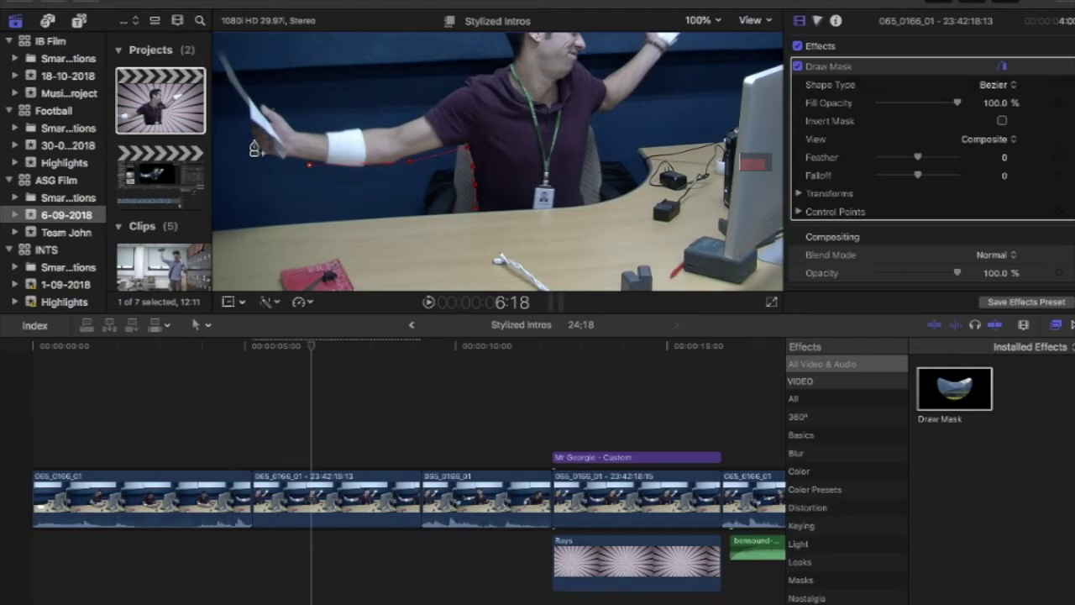
click(253, 141)
click(273, 99)
click(368, 108)
click(443, 75)
click(496, 58)
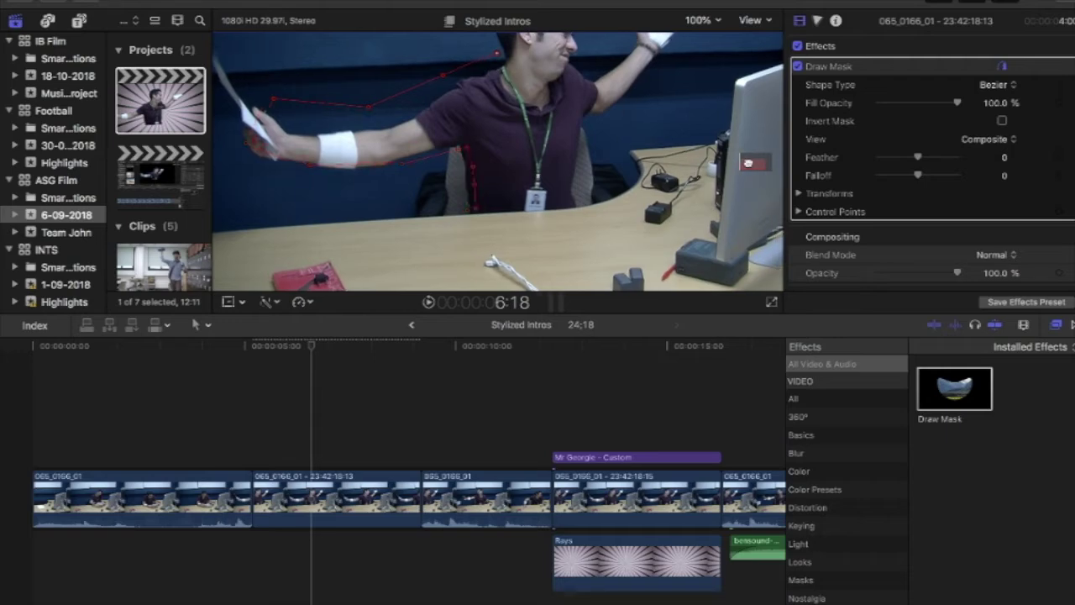
Step: Continue the mask points around the head, the raised hand, the right arm and down the right side
click(431, 133)
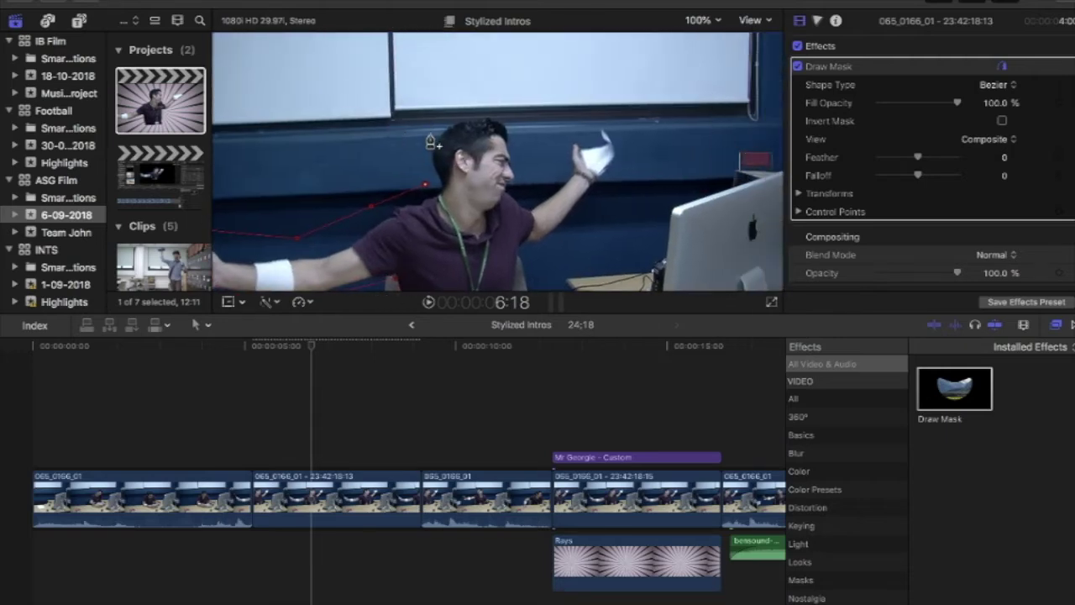
click(470, 113)
click(519, 135)
click(522, 174)
click(558, 138)
click(639, 127)
click(621, 181)
click(595, 210)
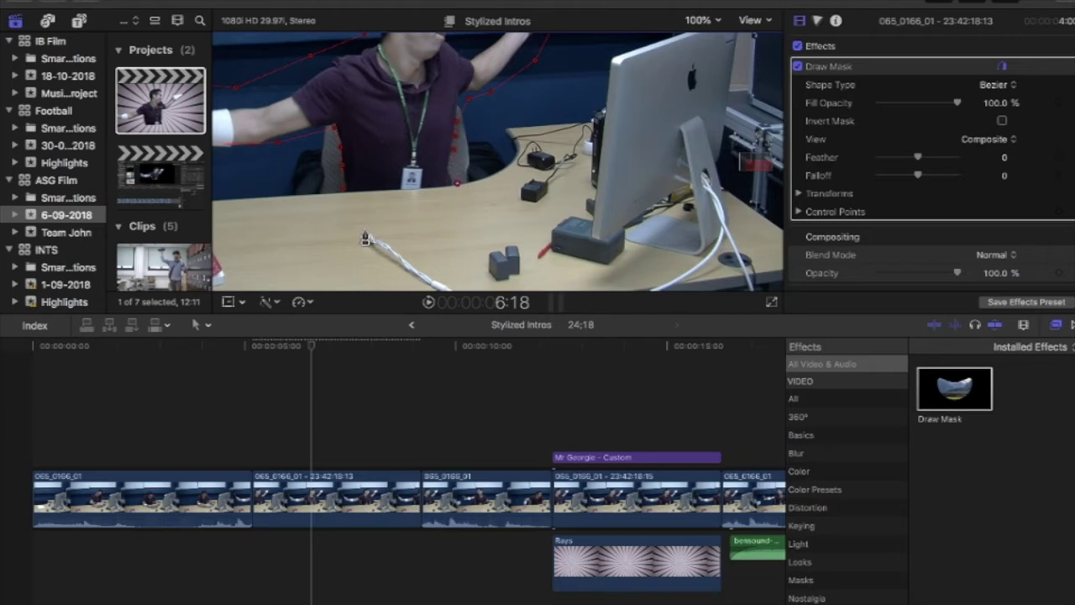
Step: Close the mask on its first point to black out the background, and set feather to -17
click(344, 198)
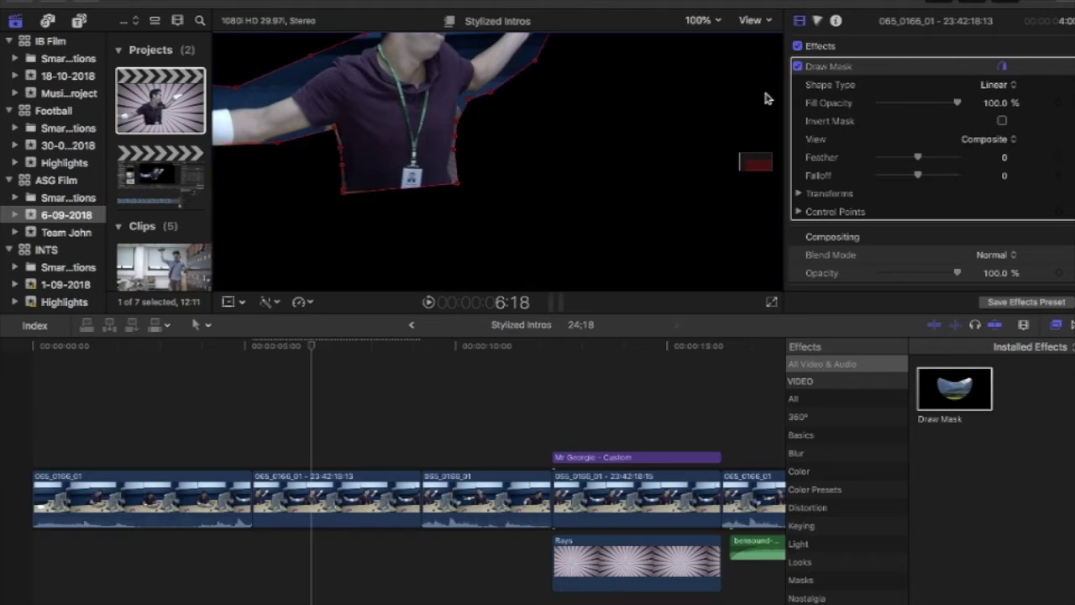
click(711, 25)
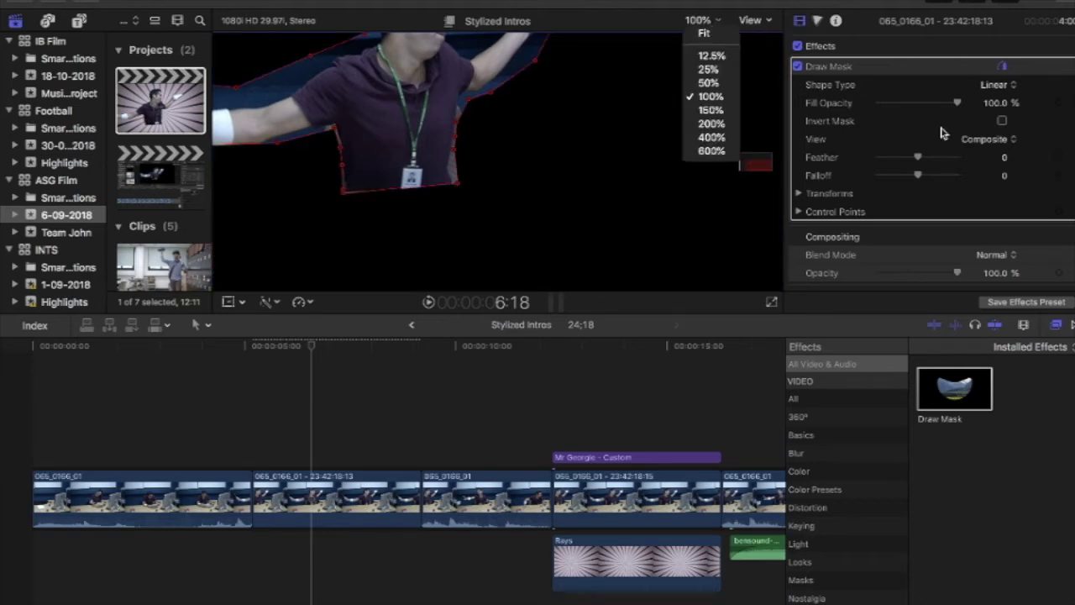
click(933, 156)
mouse_move(918, 160)
mouse_down()
mouse_move(865, 158)
mouse_move(915, 160)
mouse_up()
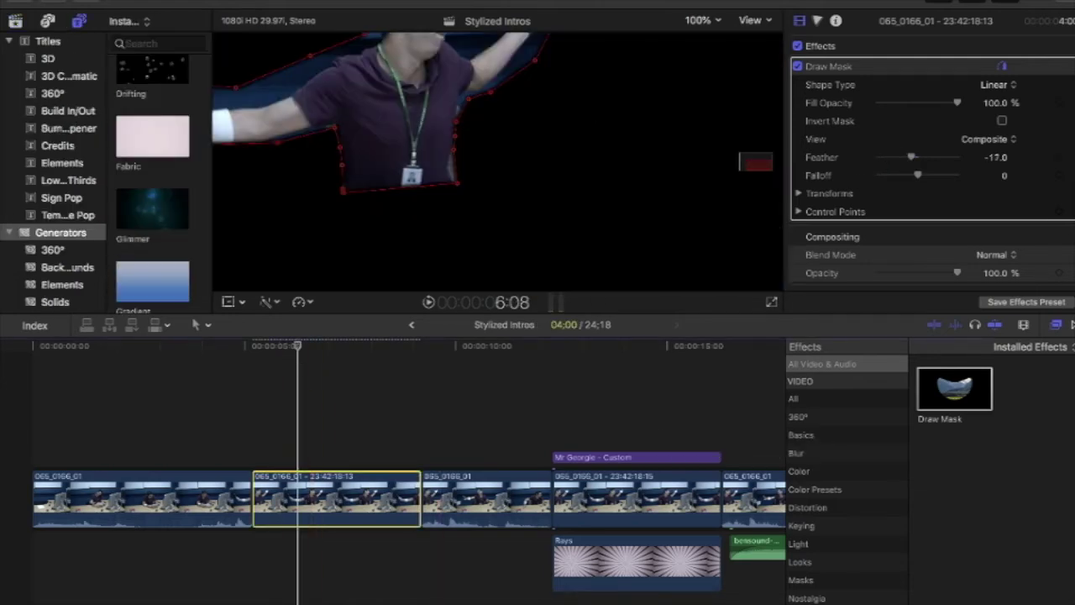
Step: Fit the viewer, select the masked freeze frame at its start, and enable on-screen Transform
click(698, 20)
click(704, 37)
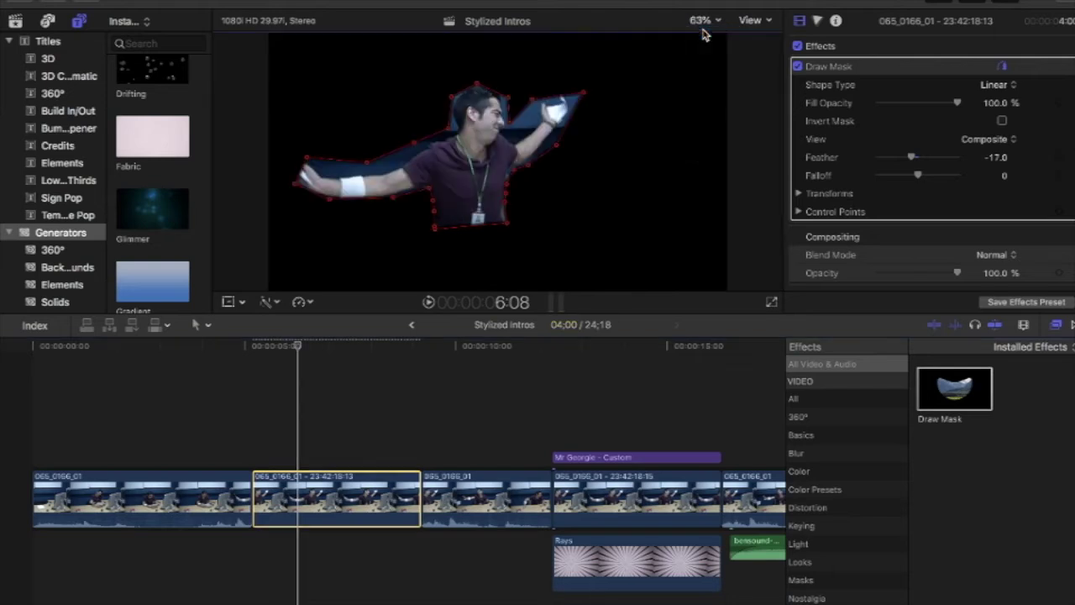
click(301, 357)
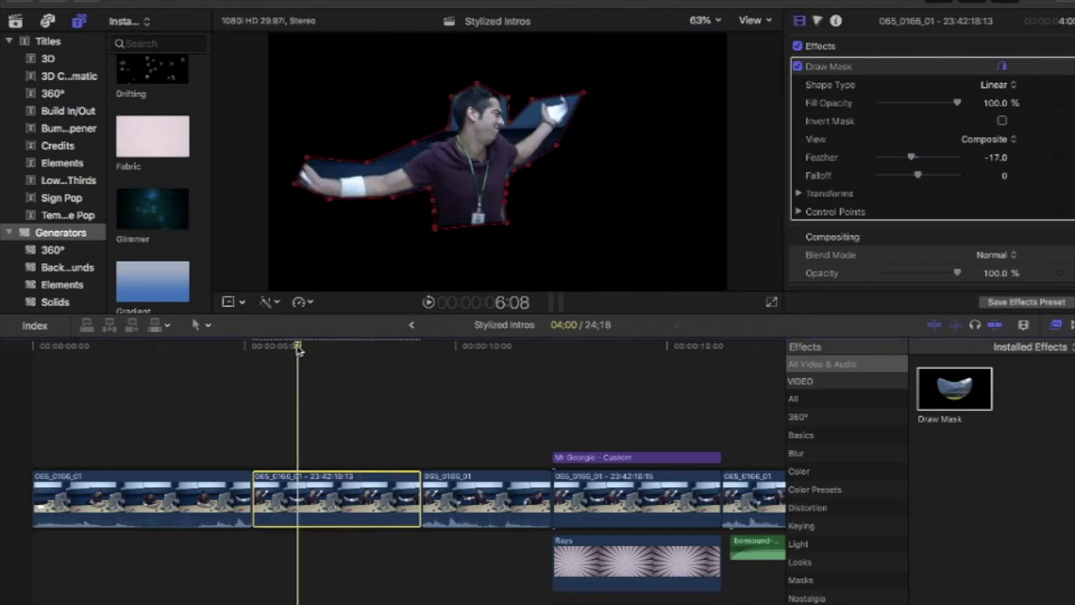
click(254, 349)
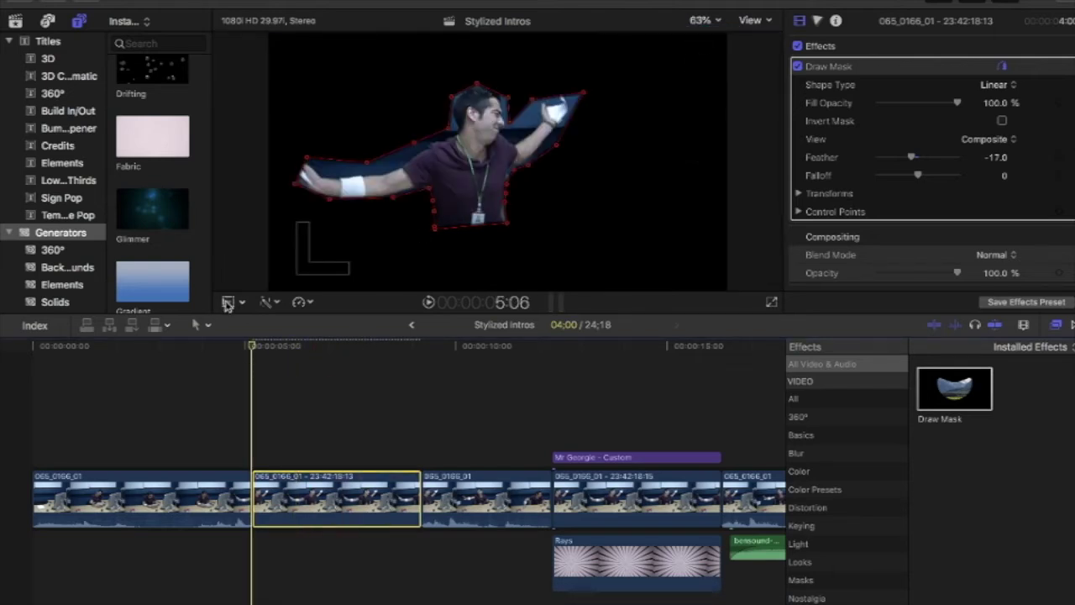
click(227, 302)
click(241, 303)
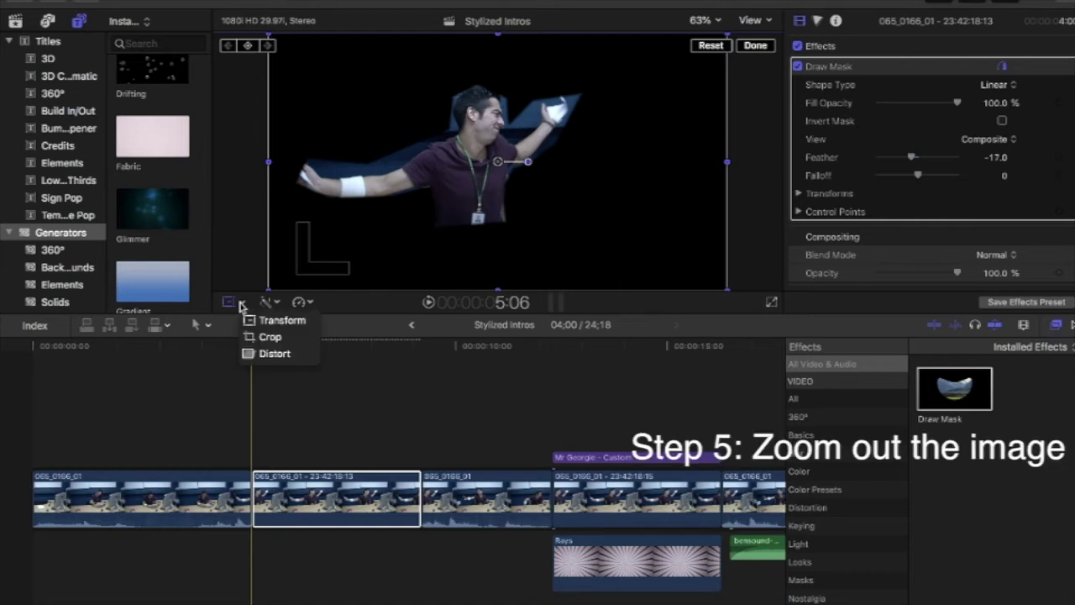
click(224, 353)
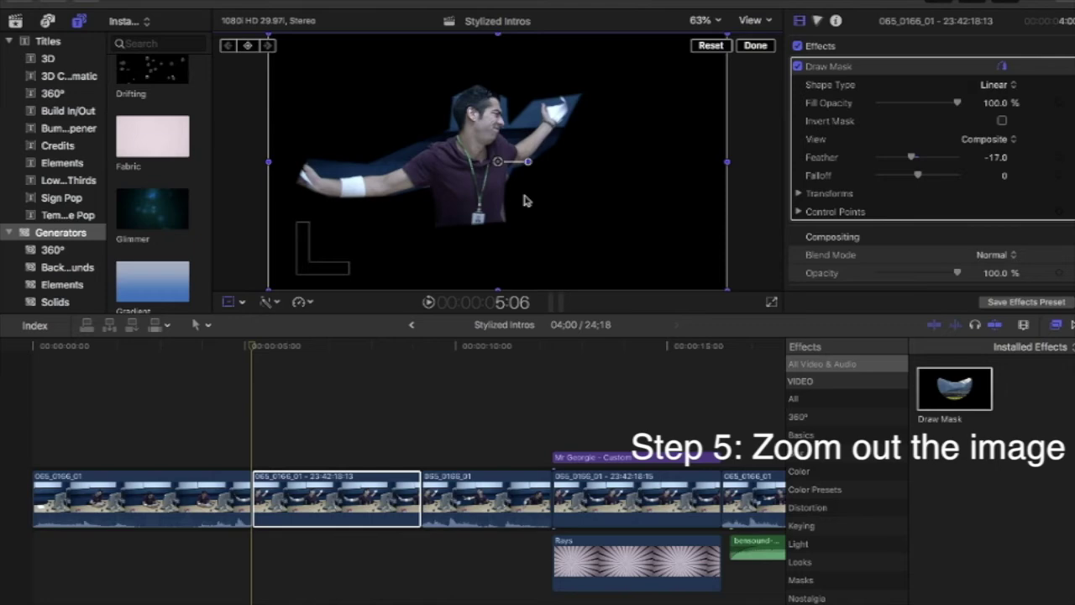
Step: Add starting Position and Scale keyframes at 5:06
scroll(877, 215, down, 4)
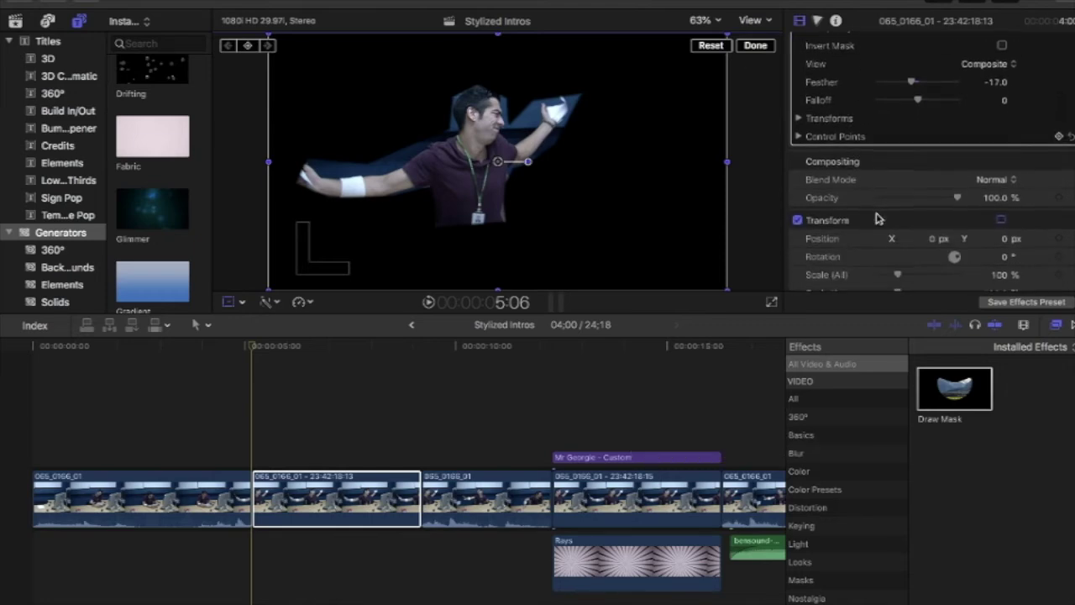
scroll(878, 216, down, 2)
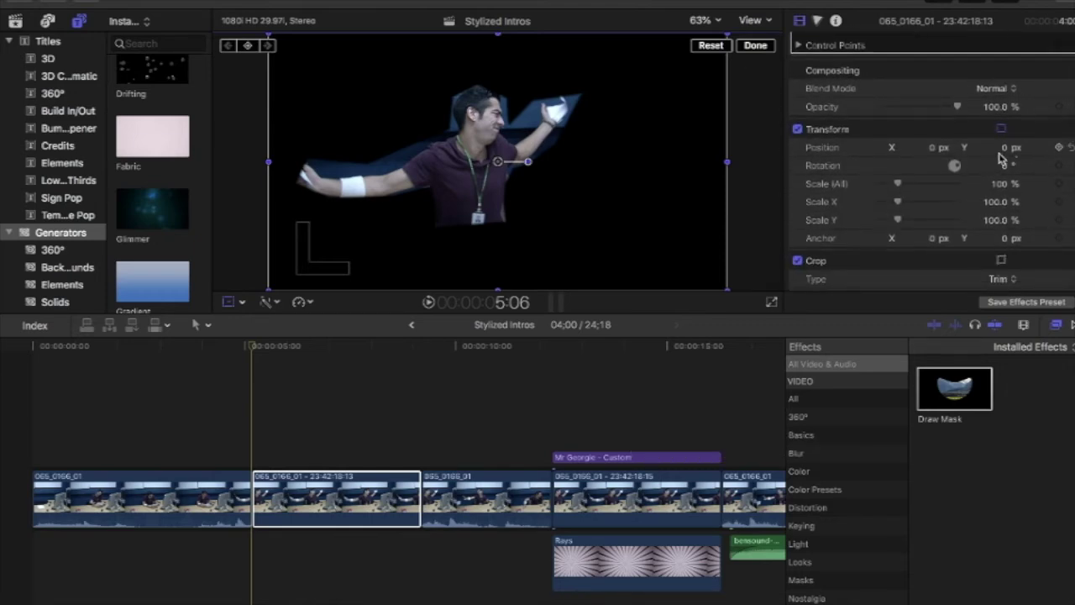
click(1059, 147)
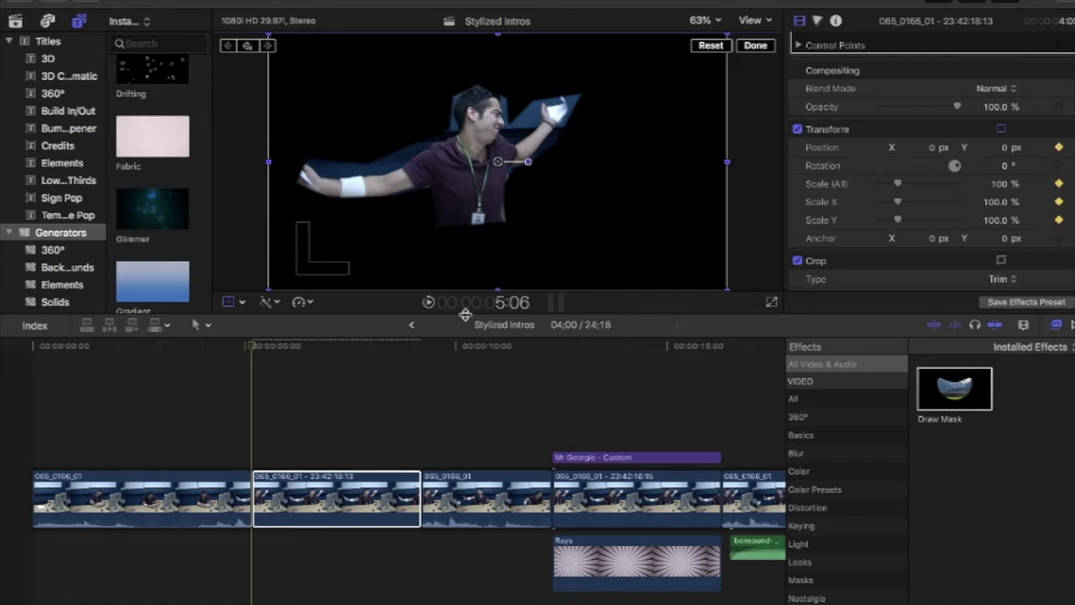
Step: At 5:14, enlarge the subject and shift it down-right, then click Done
click(254, 348)
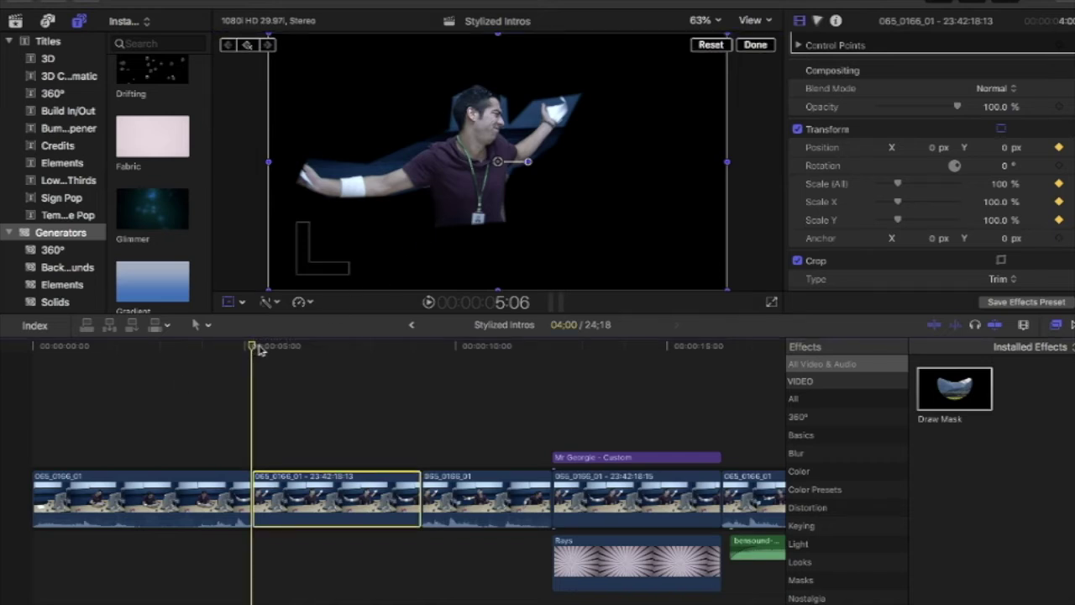
drag(260, 351, 264, 350)
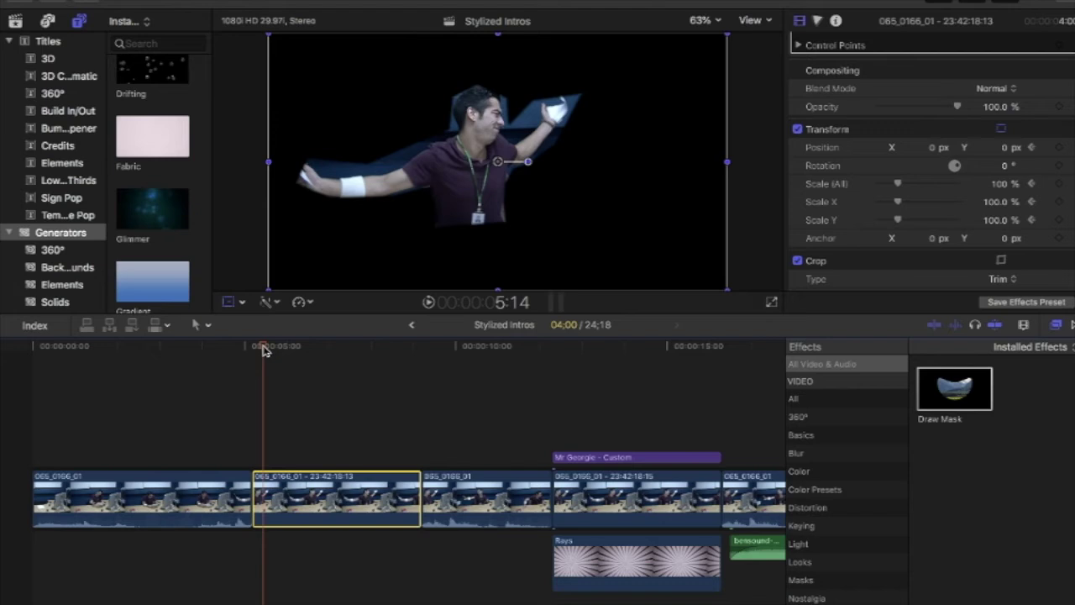
drag(270, 288, 241, 316)
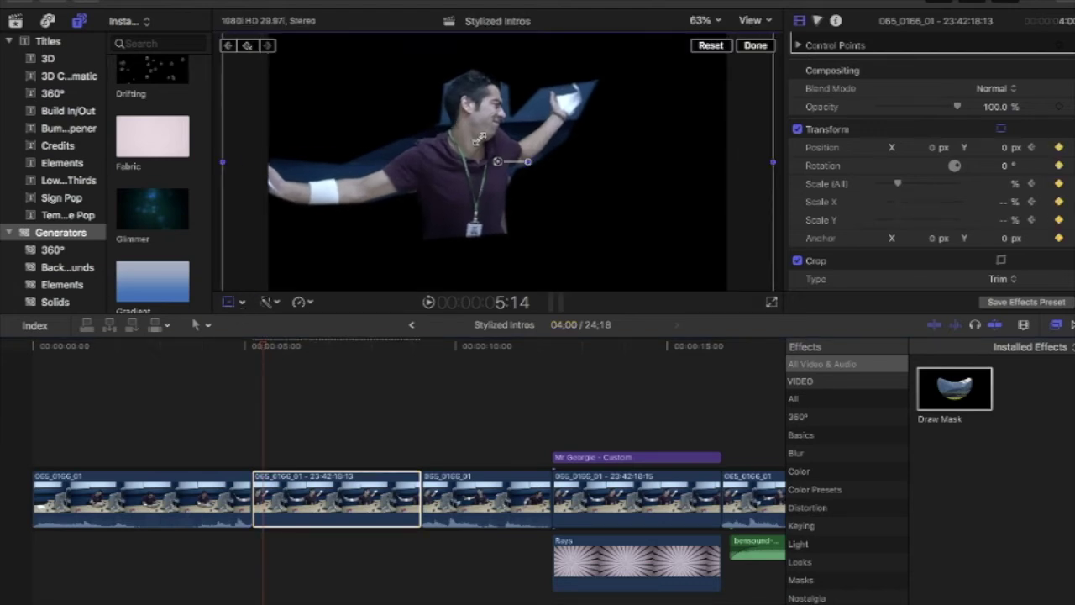
drag(499, 162, 510, 185)
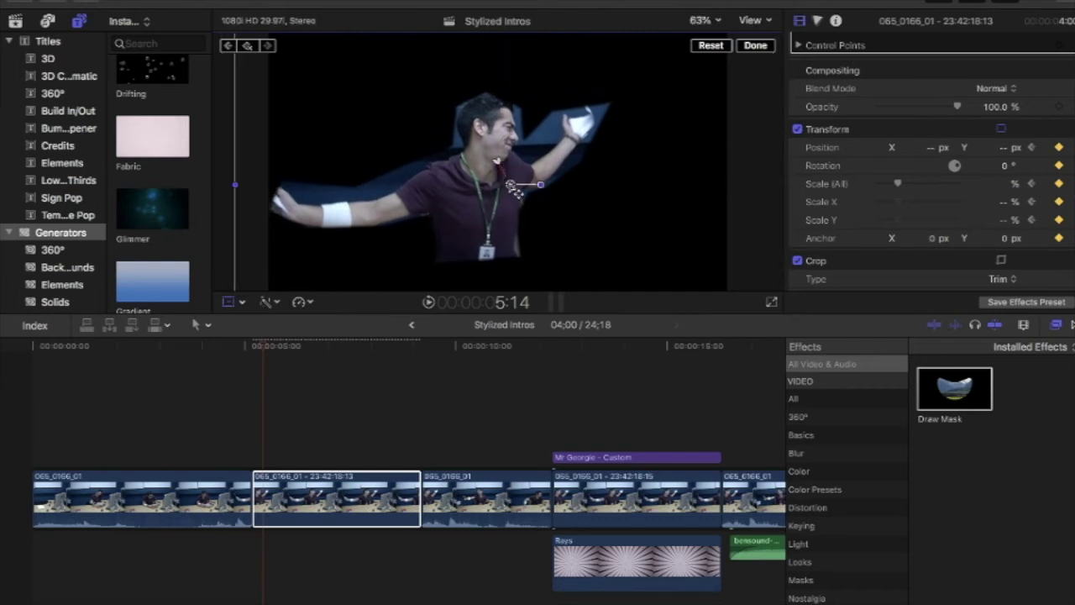
click(755, 45)
click(226, 416)
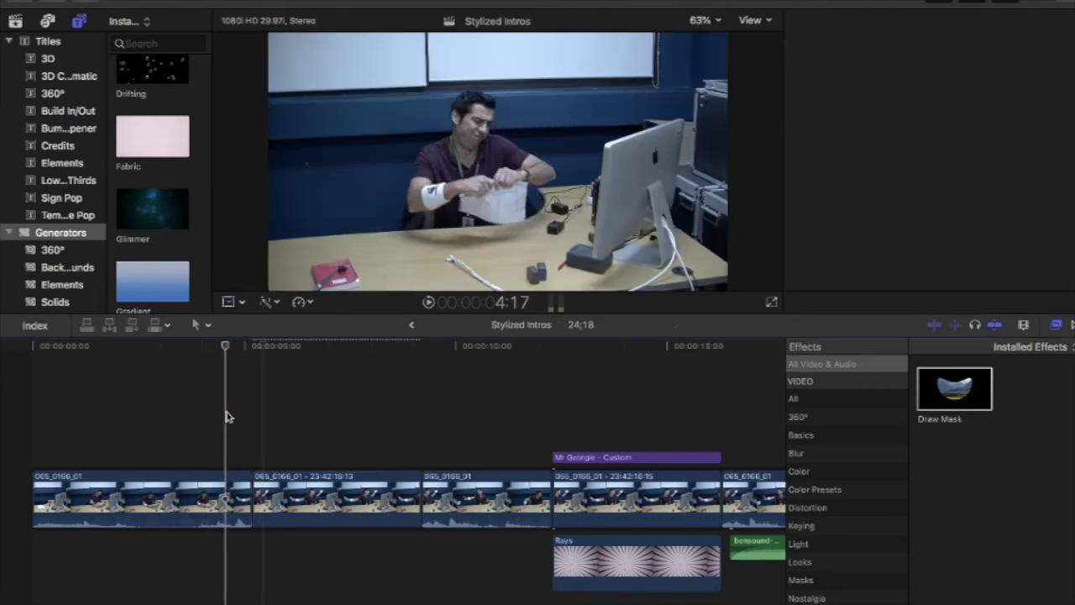
Step: Play back the zoom, then drag the second storyline clip so the project shortens to 20:18
key(space)
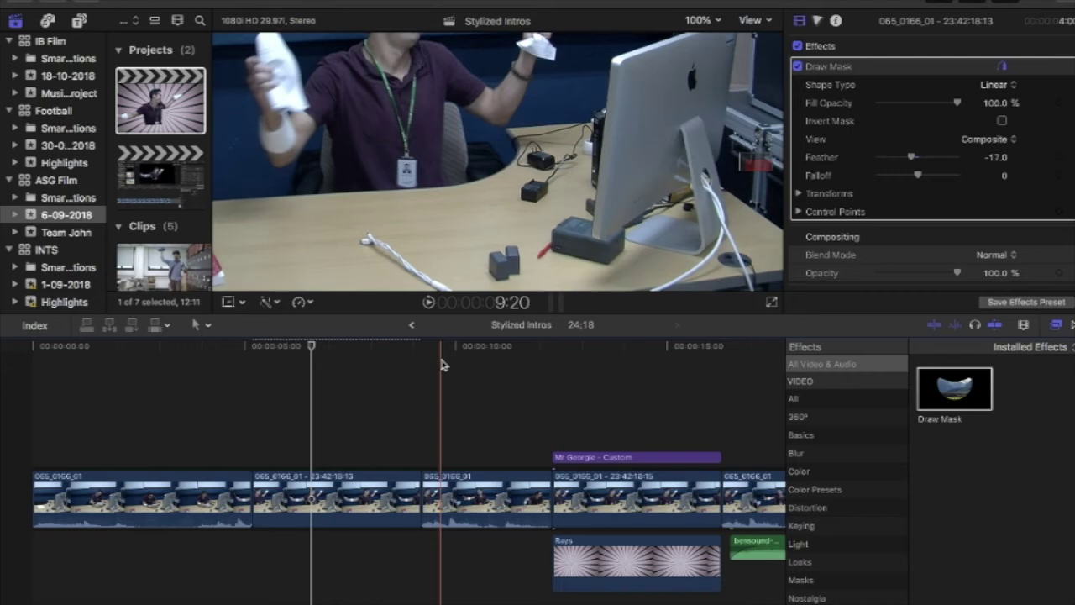
click(300, 499)
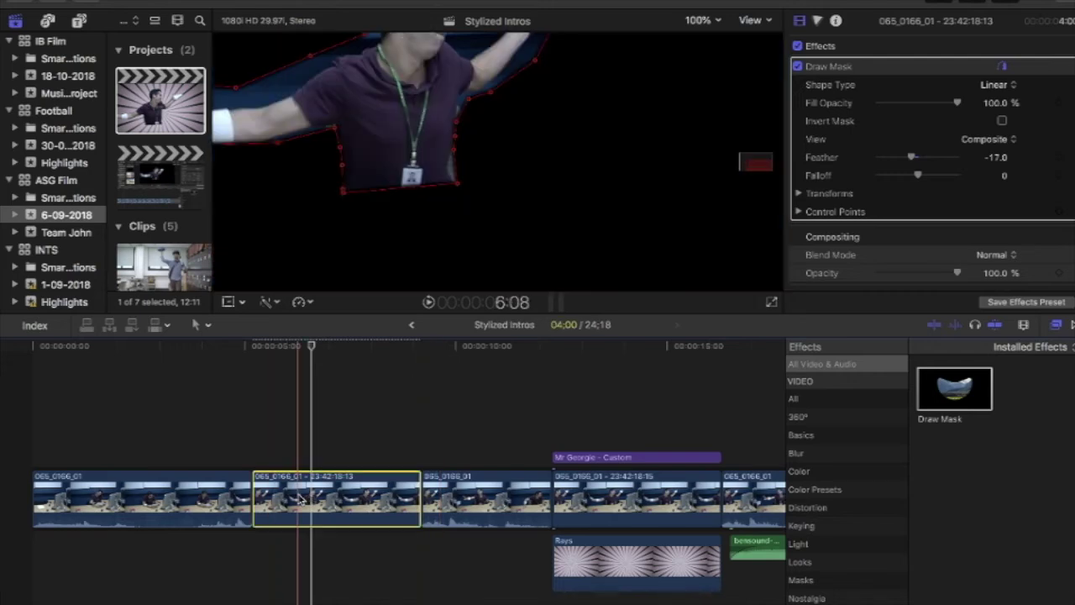
drag(300, 499, 428, 499)
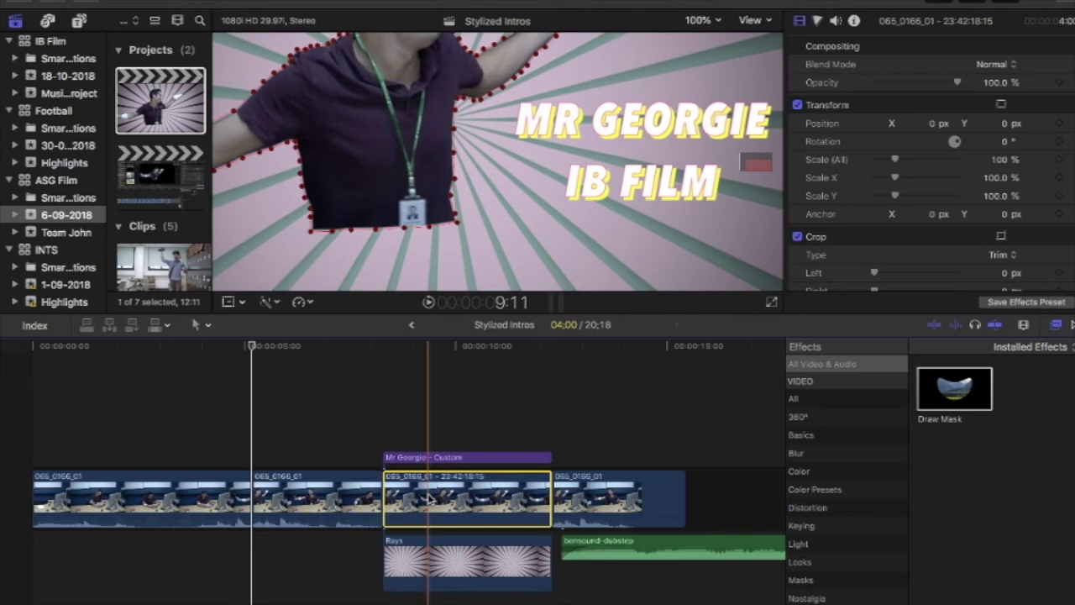
Step: Open the Titles and Generators browser and view Titles, then the Generators list
click(429, 472)
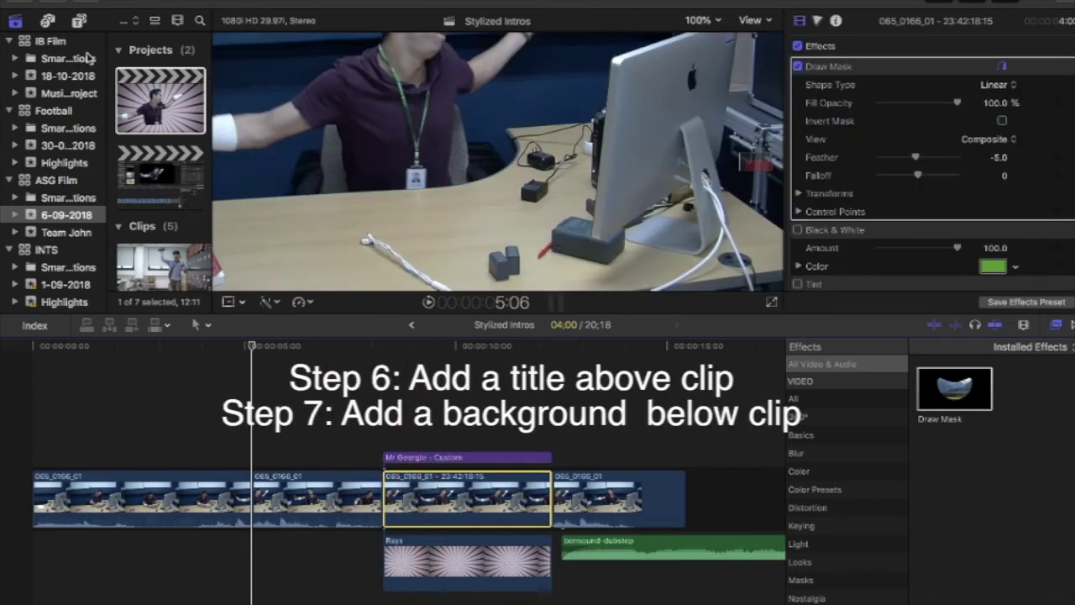
click(74, 24)
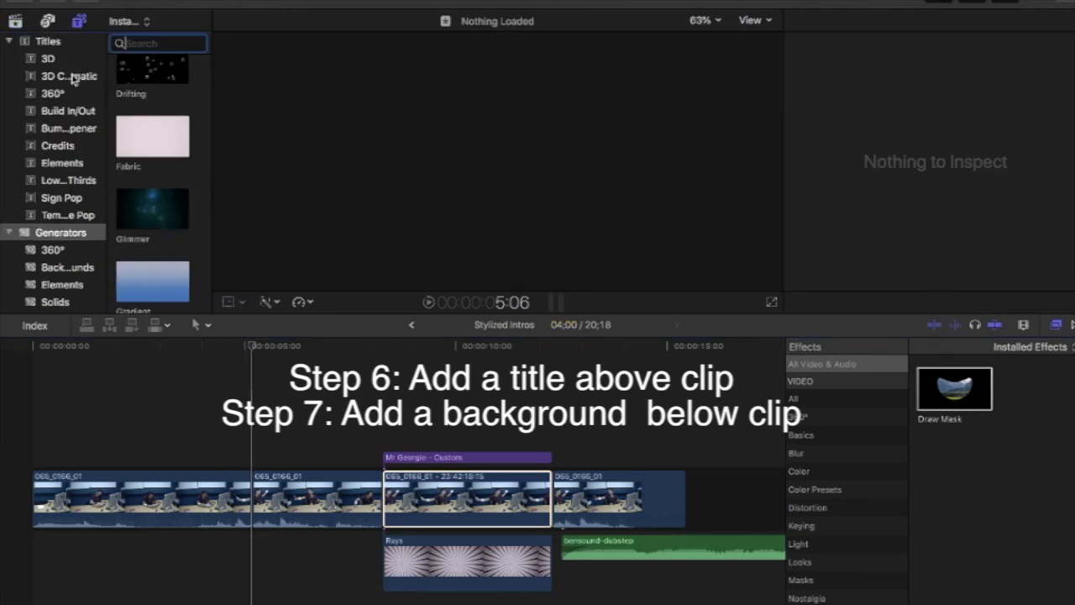
click(48, 41)
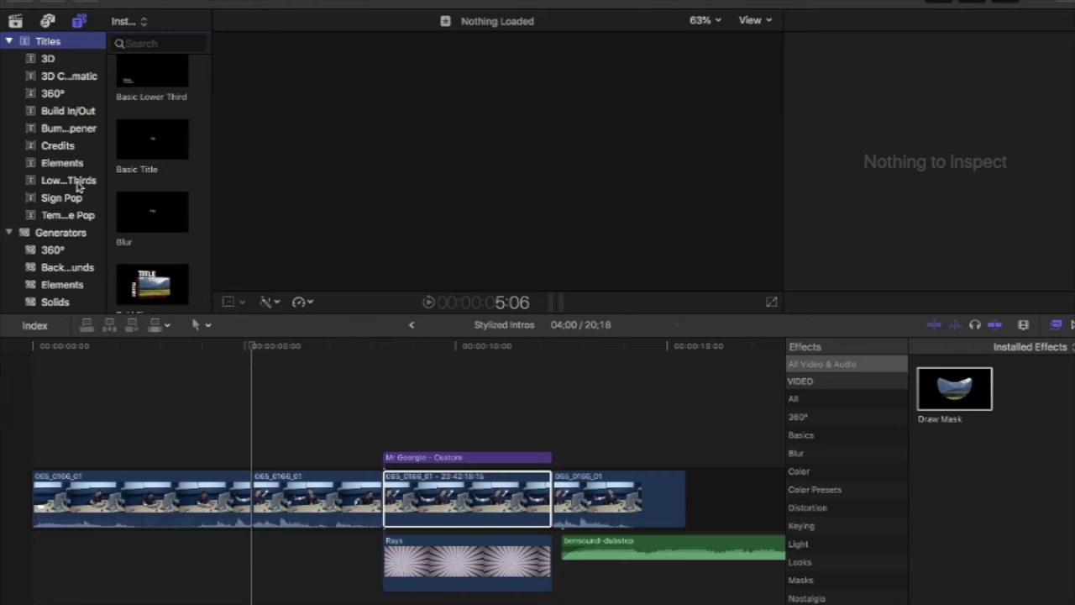
click(59, 239)
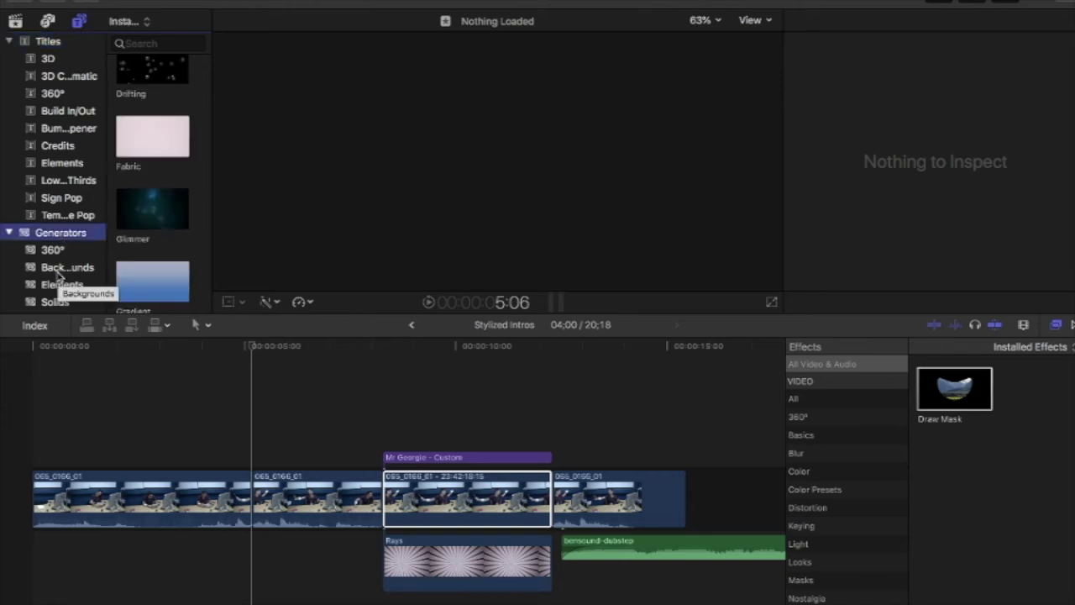
click(332, 332)
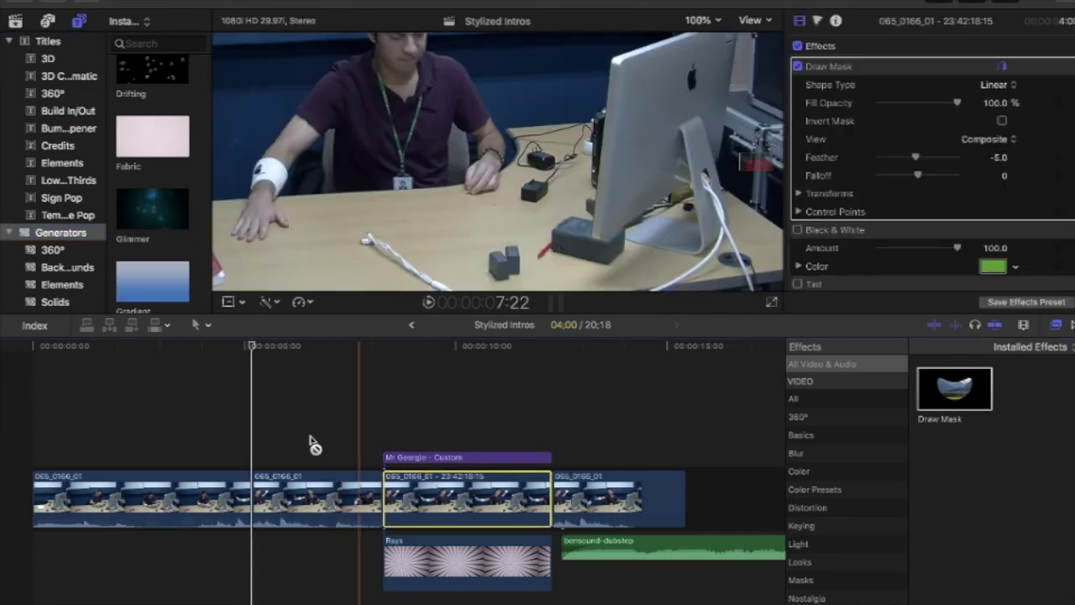
Step: Drag the titled Rays clip left, then slide the bensound-dubstep music earlier beneath it
drag(470, 505, 445, 511)
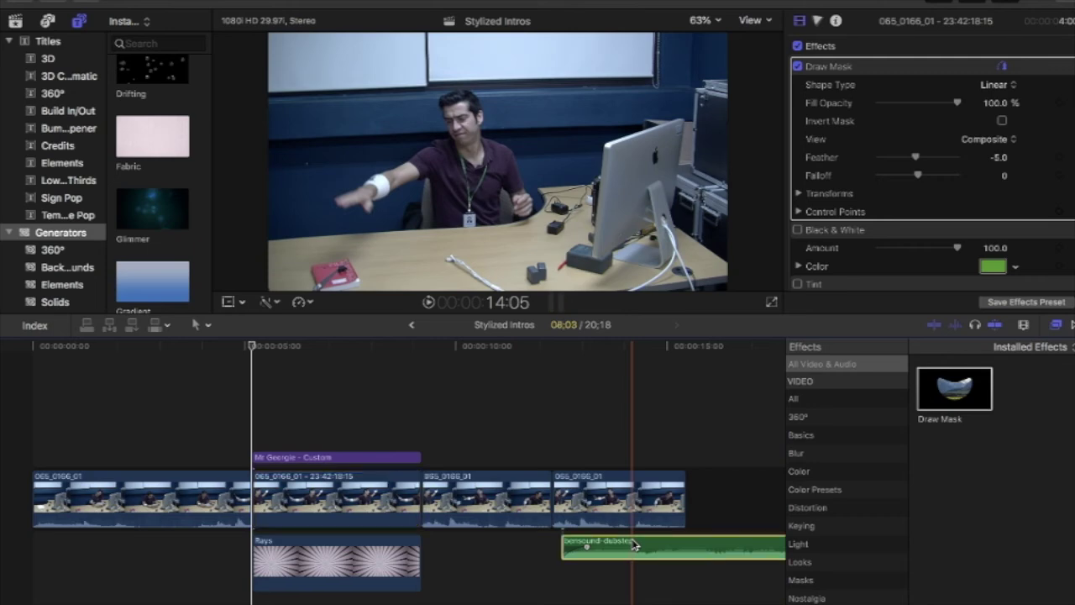
drag(634, 546, 249, 598)
Step: Nudge the bensound-dubstep music slightly later and return the playhead to 00:00
key(super+equal)
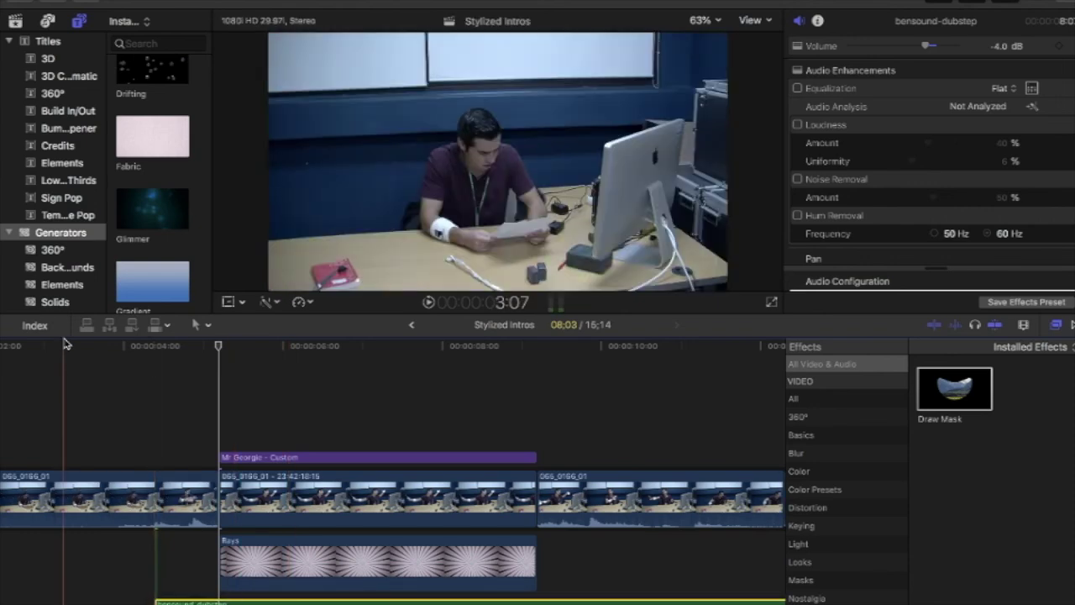
scroll(90, 344, left, 5)
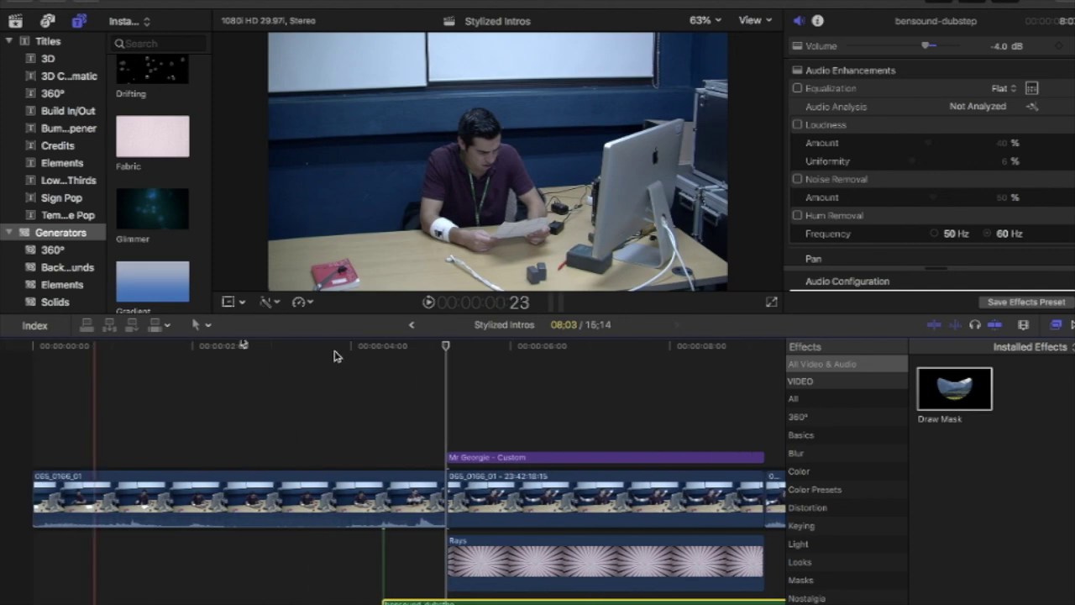
drag(447, 348, 3, 389)
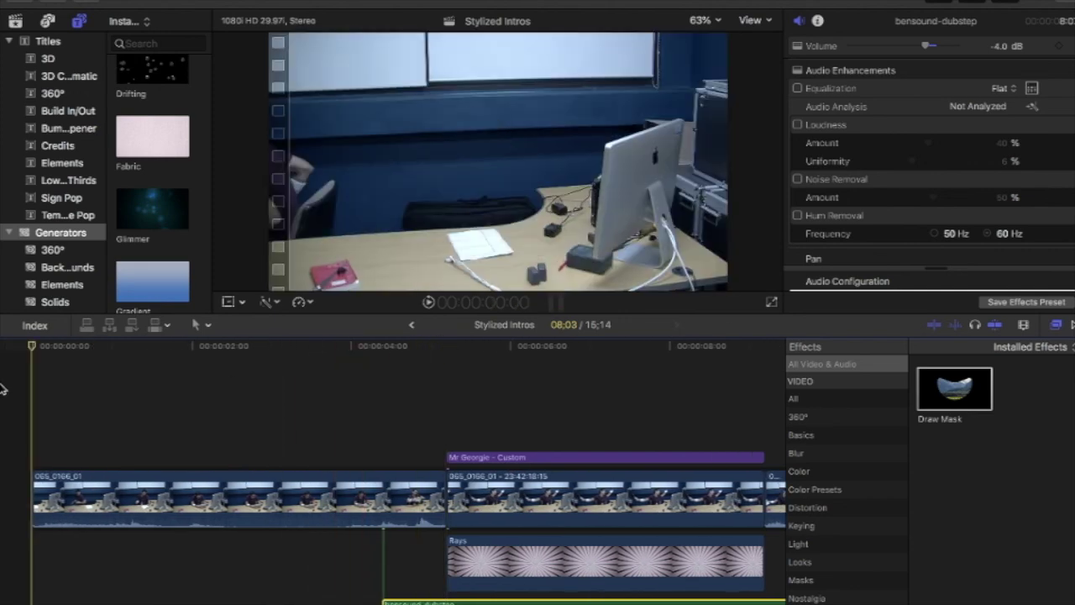